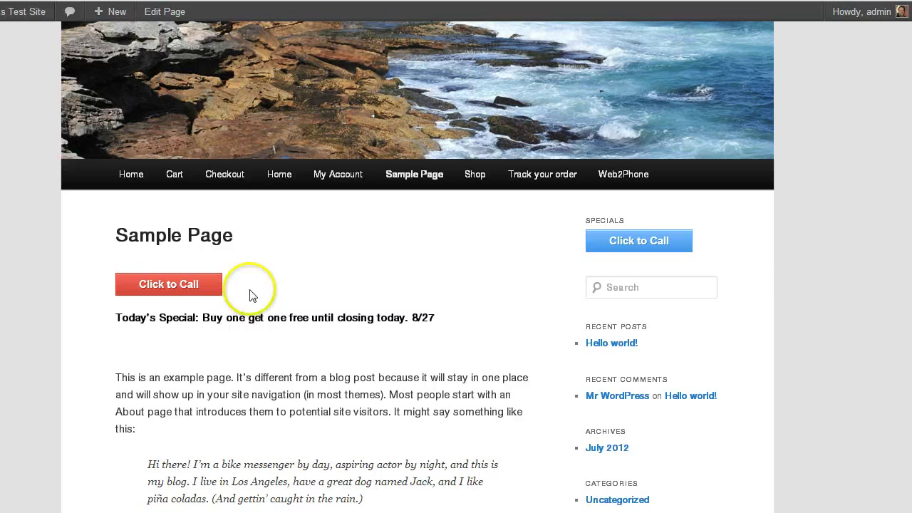
- Place a test call with the Sample Page's red Click to Call button
left_click(171, 289)
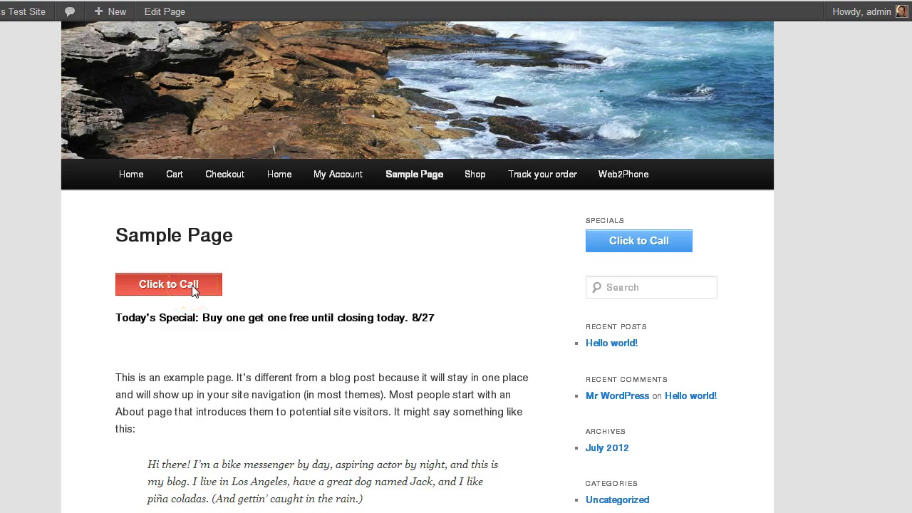
- Start a test call from the Sample Page, then end it with Hang up
left_click(192, 286)
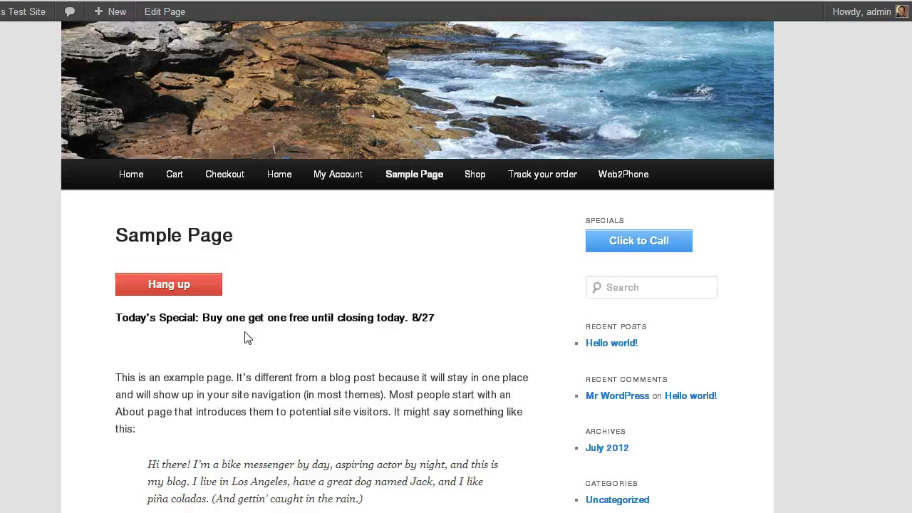
left_click(166, 285)
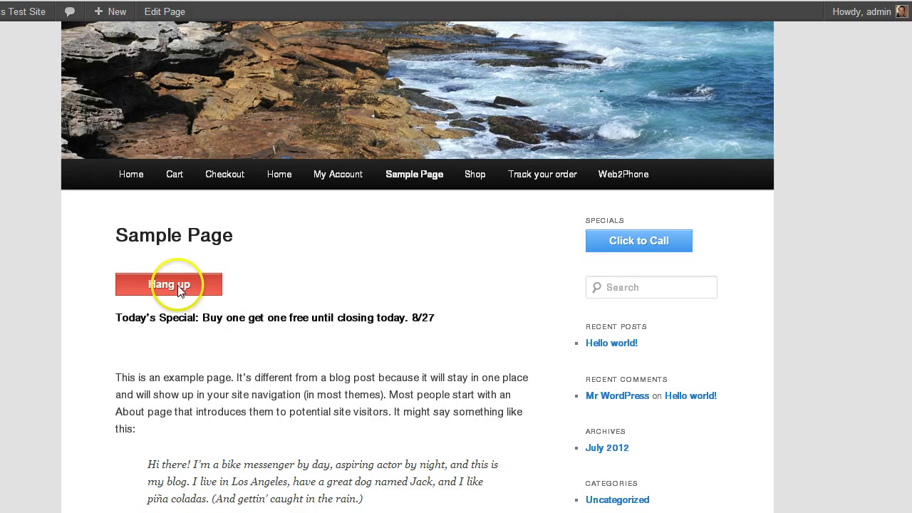
left_click(179, 288)
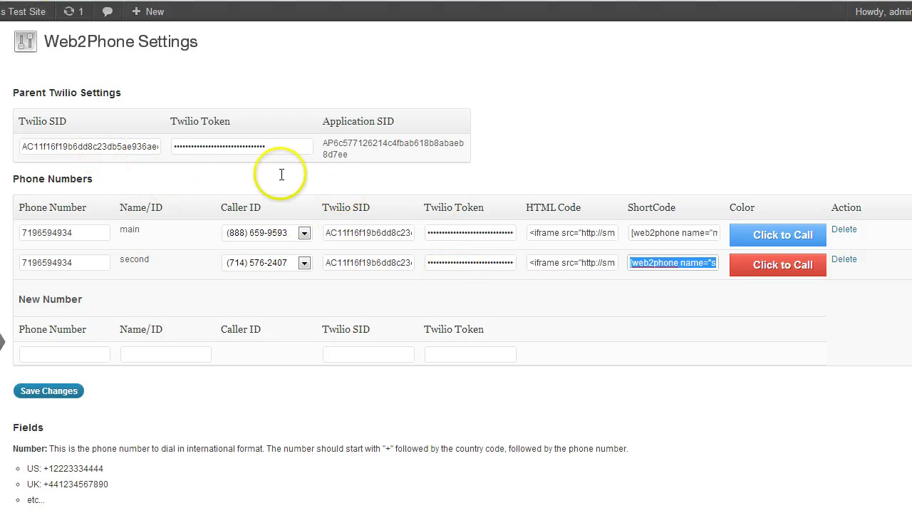
- Review the Twilio Token setting and the empty New Number Name/ID field in Web2Phone Settings
double_click(183, 121)
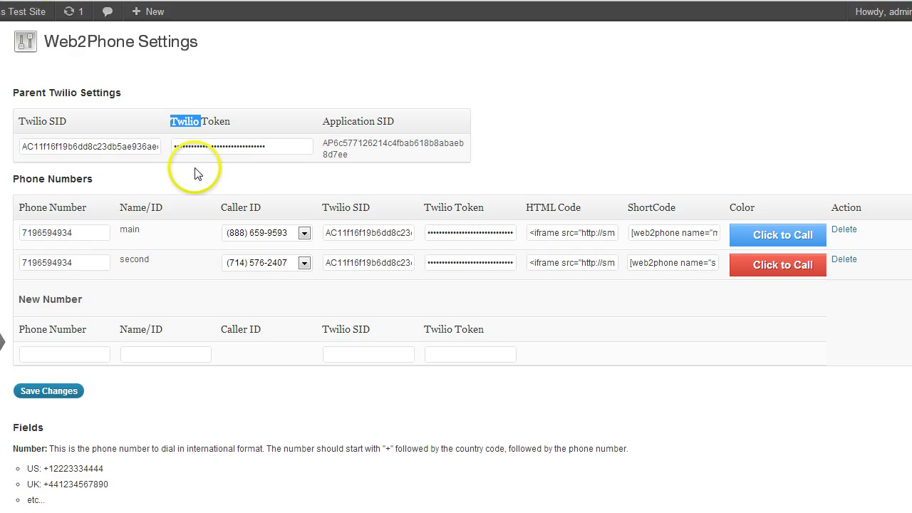
left_click(589, 142)
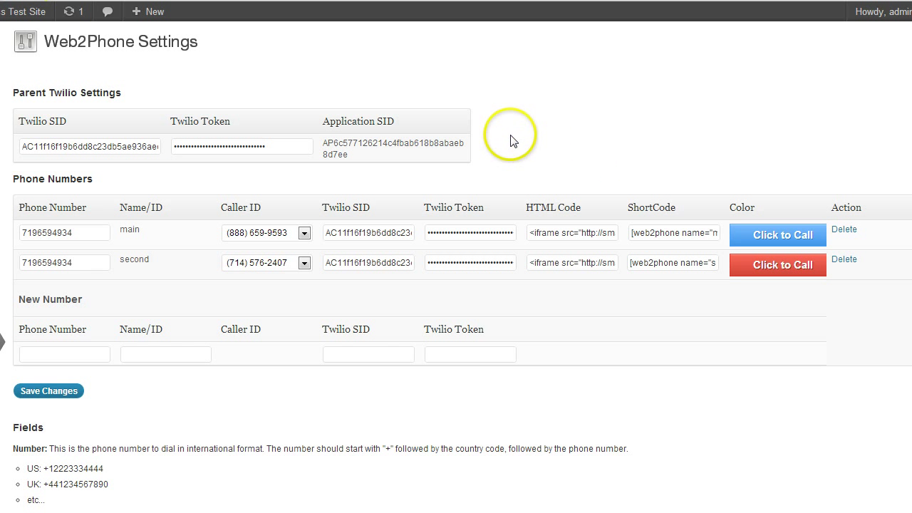
left_click(53, 354)
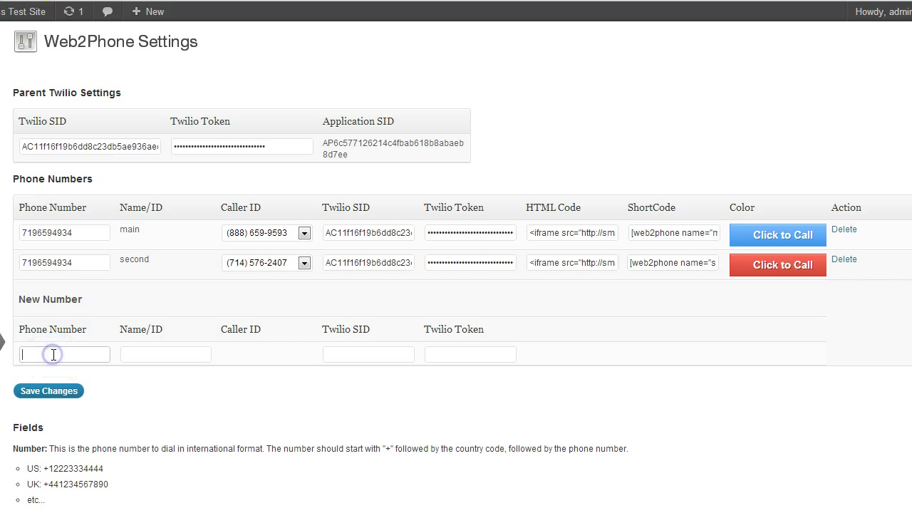
left_click(167, 358)
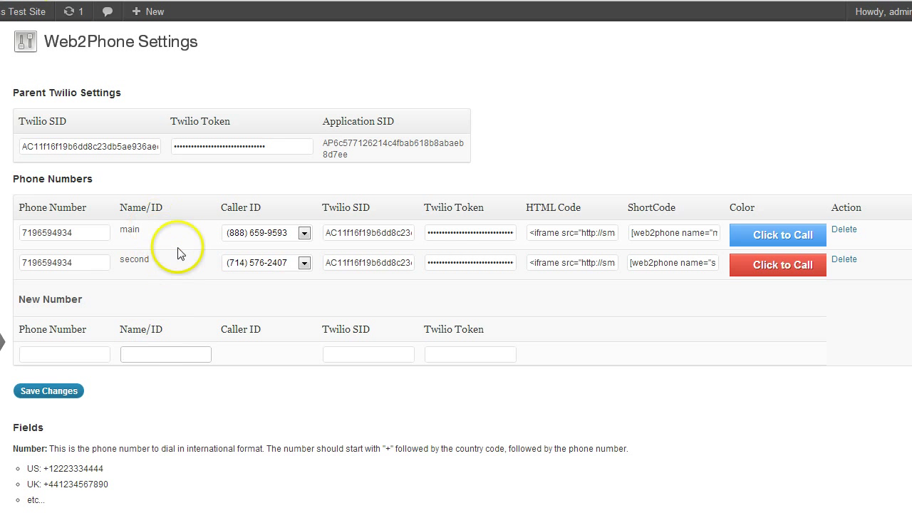
left_click(192, 358)
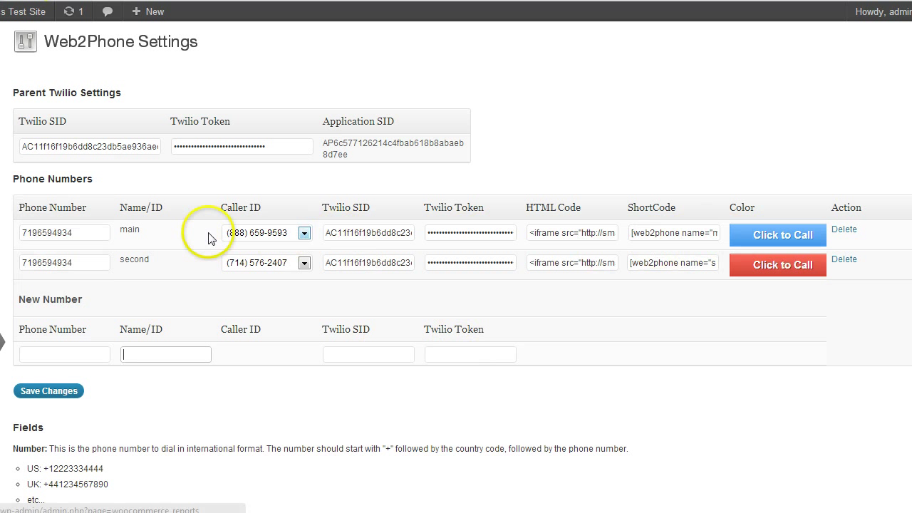
left_click(251, 235)
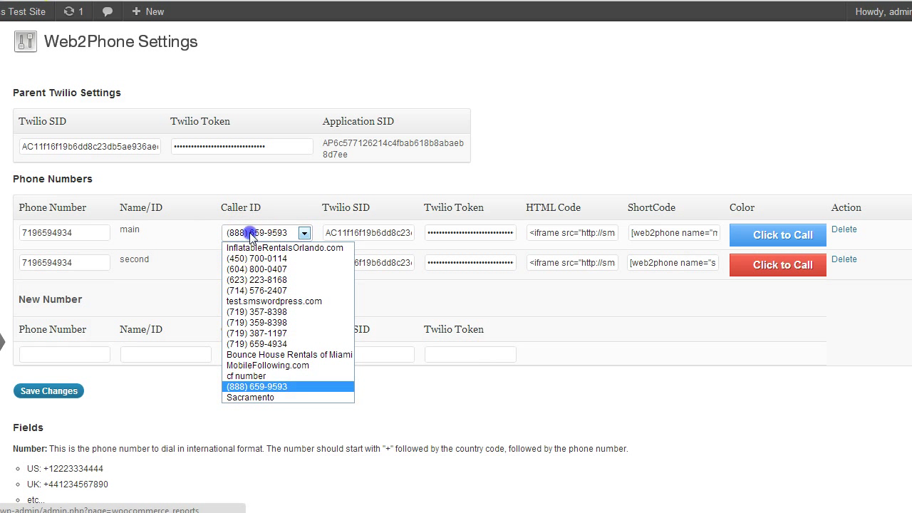
left_click(269, 181)
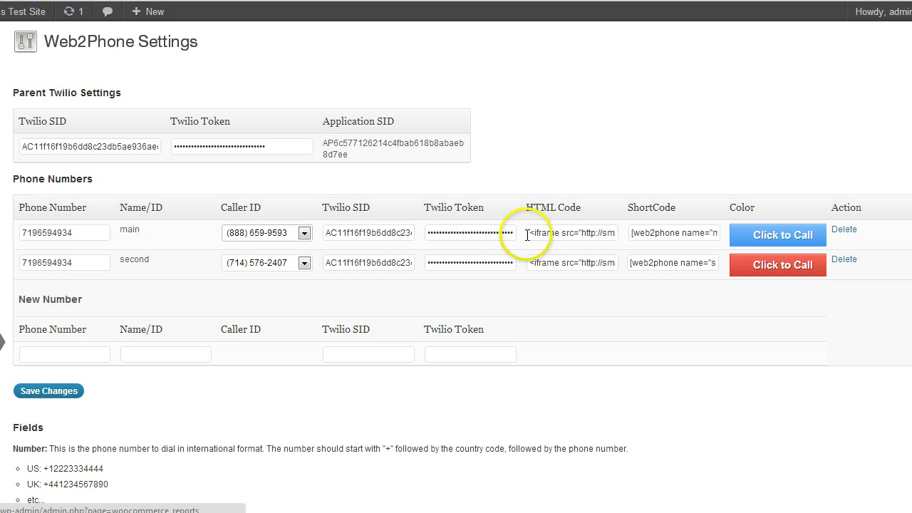
mouse_move(530, 233)
left_mouse_down()
mouse_move(636, 232)
mouse_move(595, 236)
left_mouse_up()
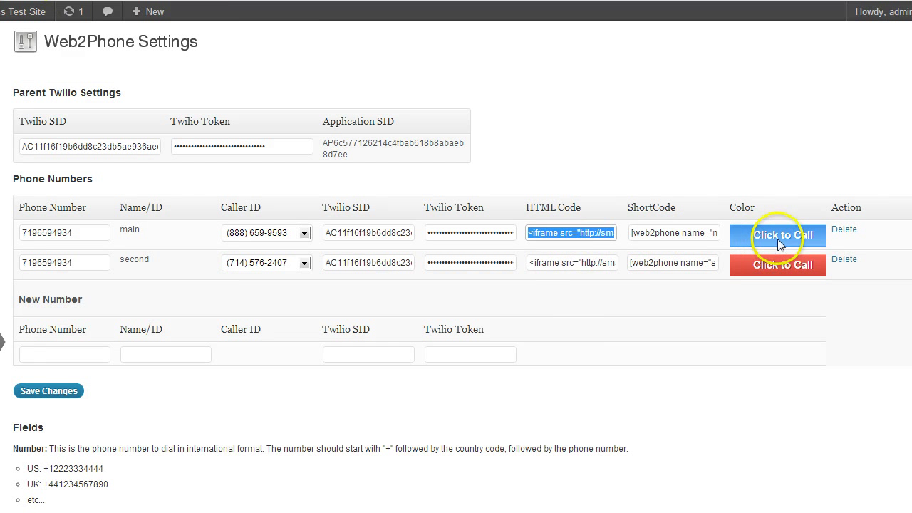
- Pick the orange swatch for the main number's Color and save changes
left_click(779, 237)
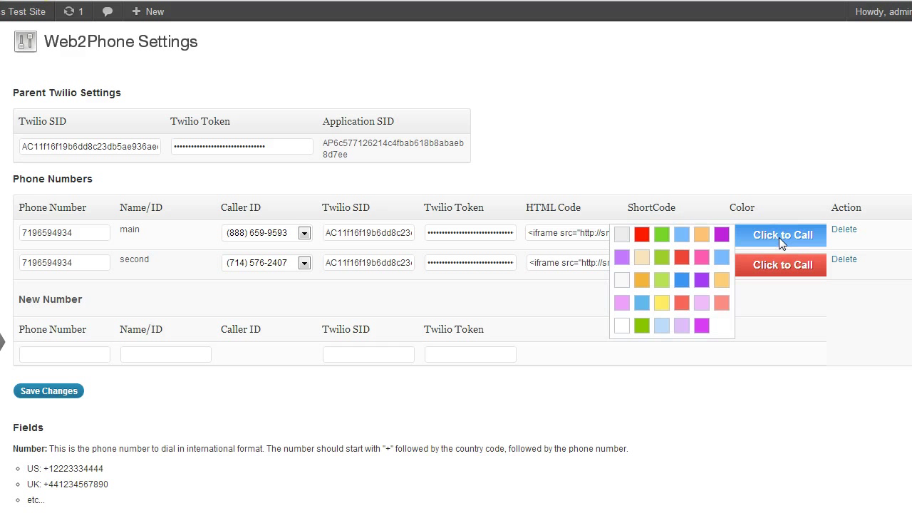
left_click(722, 282)
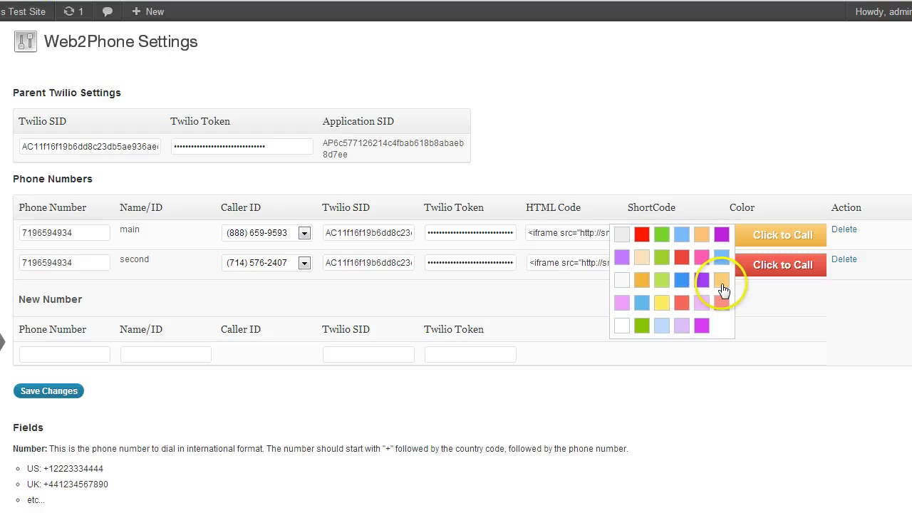
left_click(721, 283)
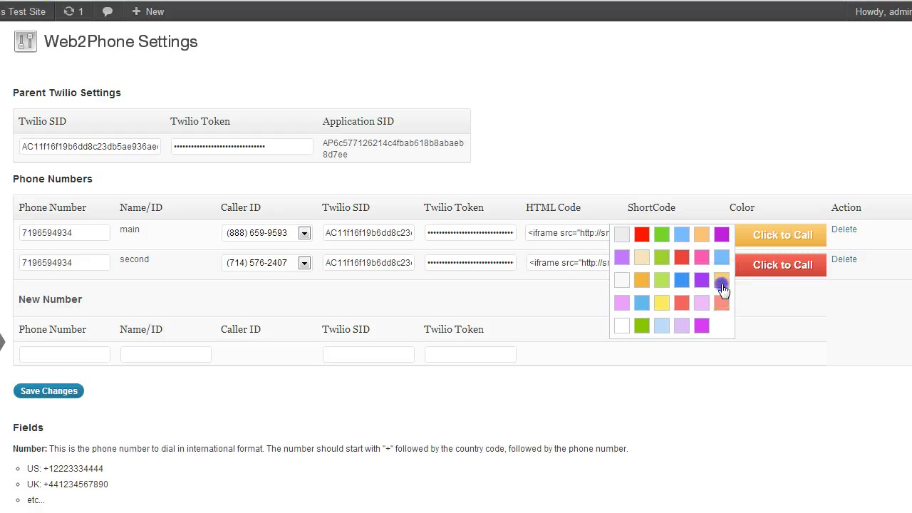
left_click(52, 392)
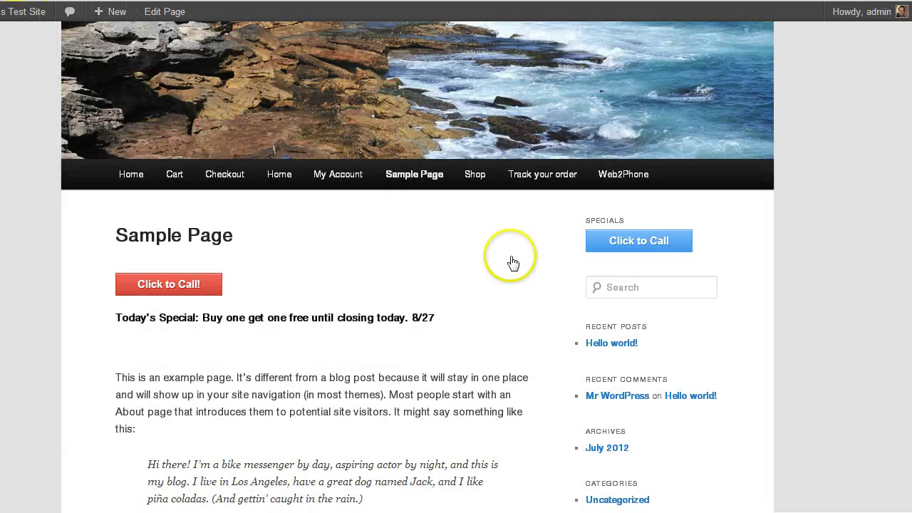
- Reload the Sample Page with F5 and scroll to the orange sidebar Click to Call button
key("F5")
scroll(498, 337, "down", 2)
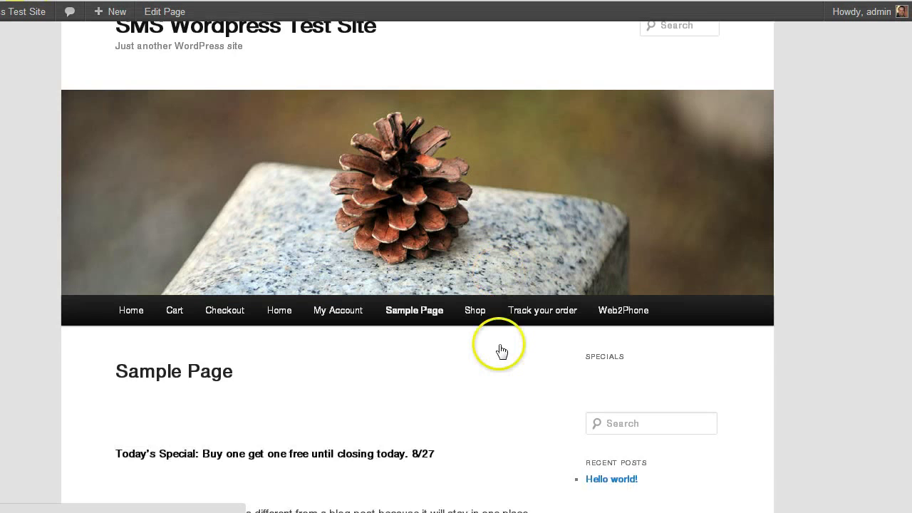
scroll(498, 294, "down", 1)
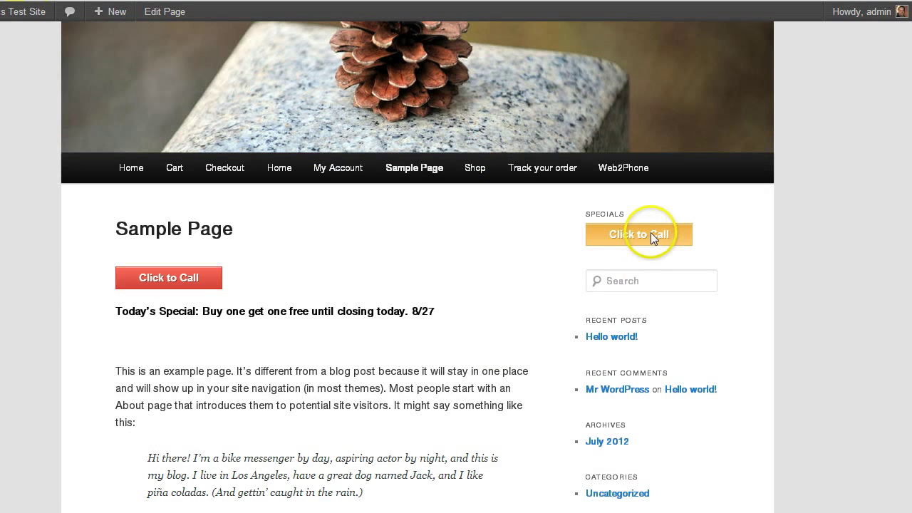
scroll(497, 368, "up", 1)
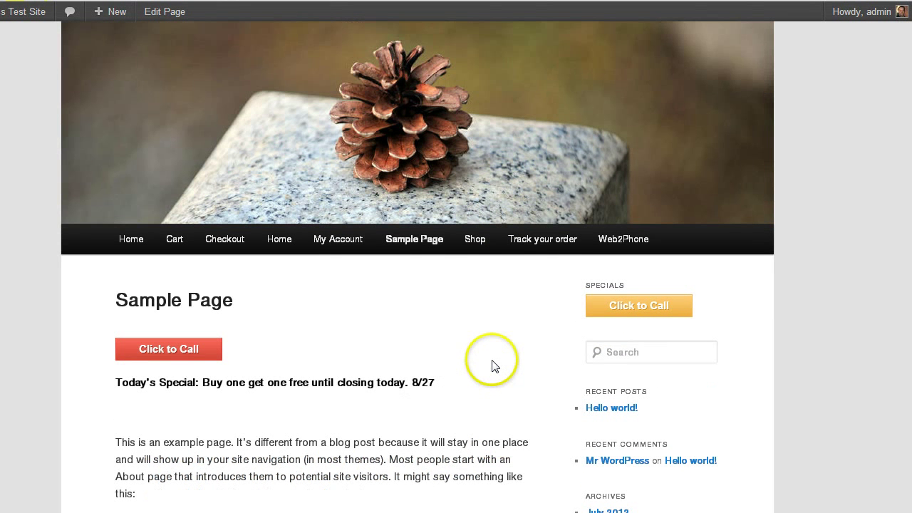
scroll(493, 362, "down", 1)
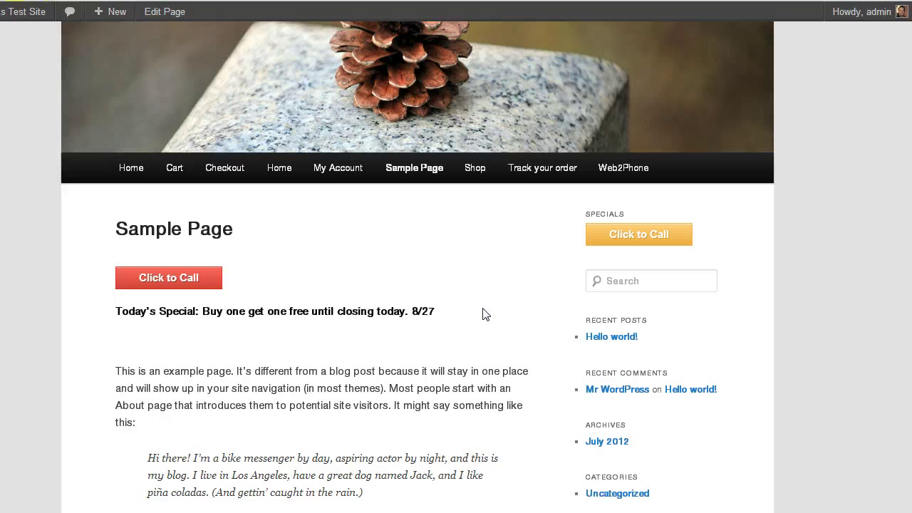
left_click(483, 314)
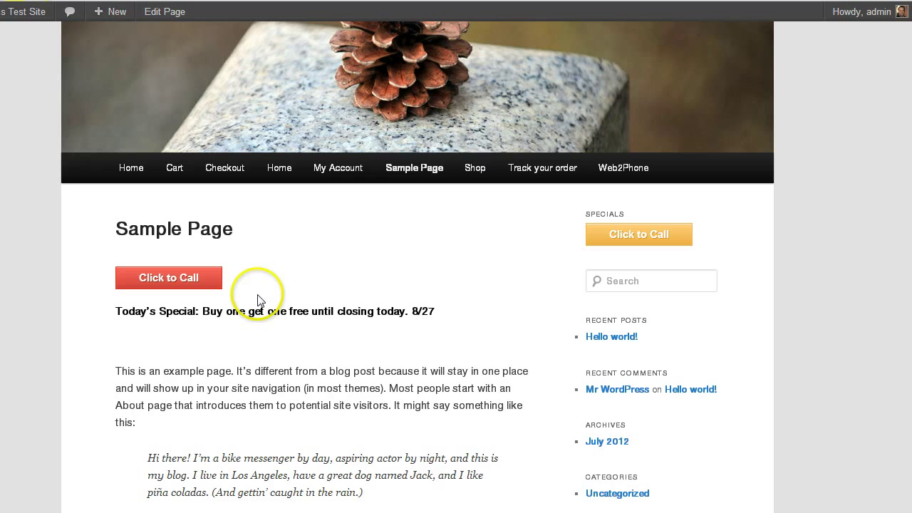